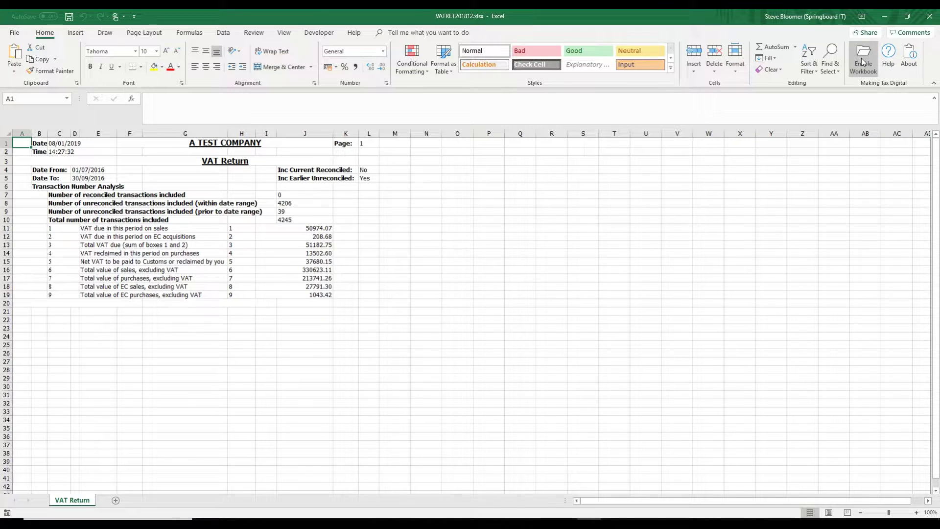
Enable the workbook for Making Tax Digital and select the VAT details of MTD Sage Limited
{"action": "left_click", "coordinate": [863, 63]}
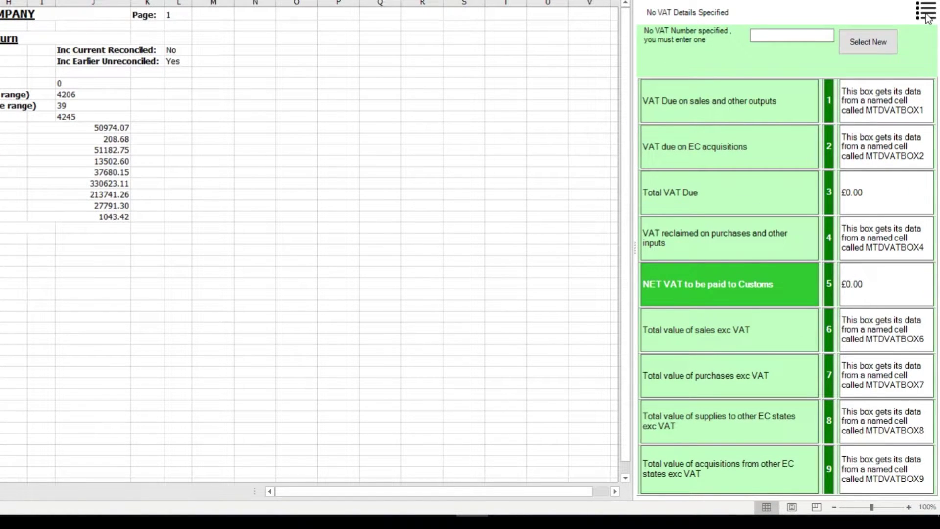
{"action": "left_click", "coordinate": [926, 14]}
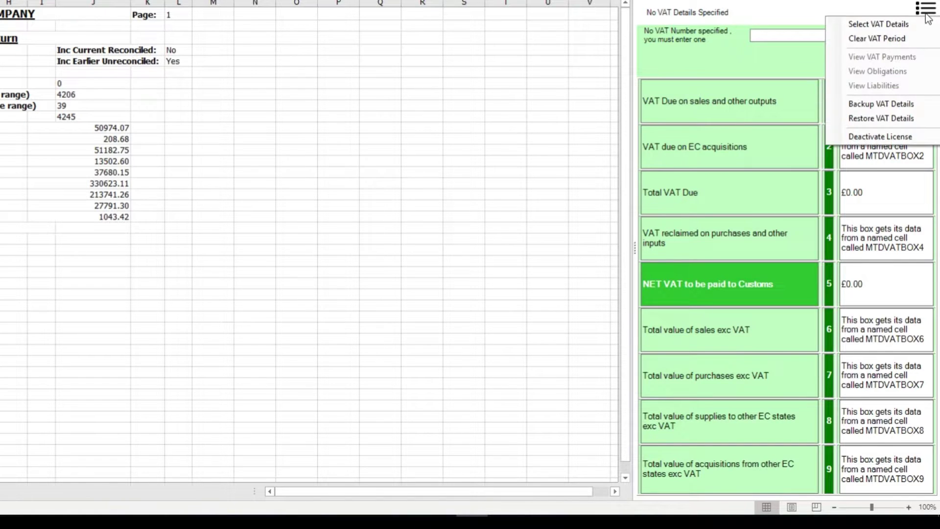
{"action": "left_click", "coordinate": [894, 26]}
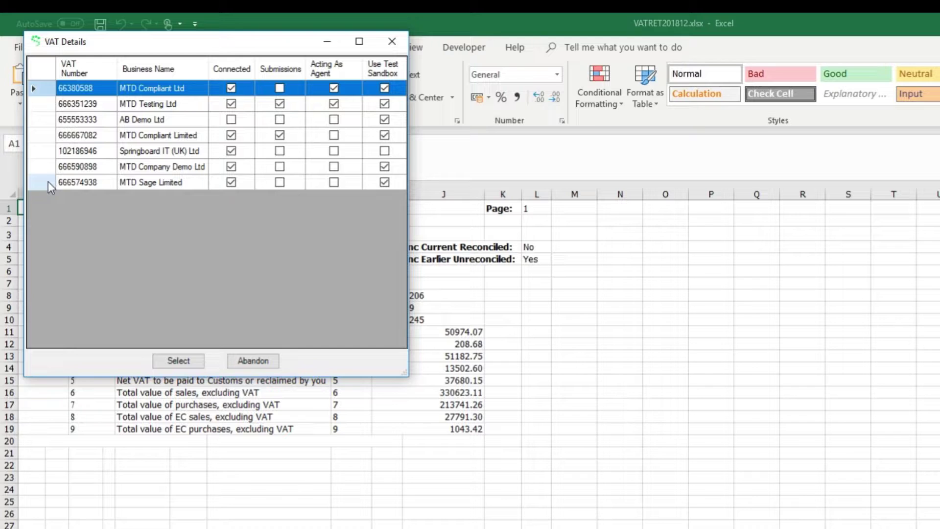
{"action": "left_click", "coordinate": [48, 181]}
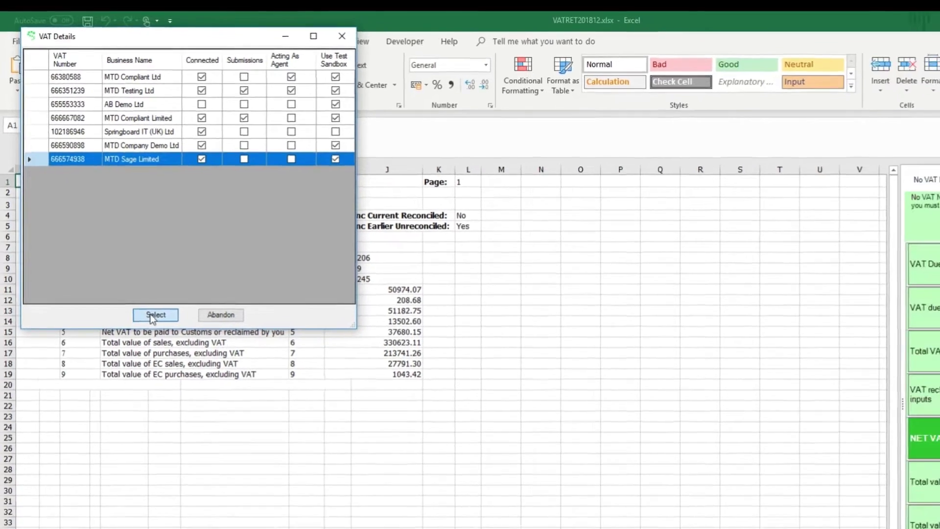
{"action": "left_click", "coordinate": [177, 362]}
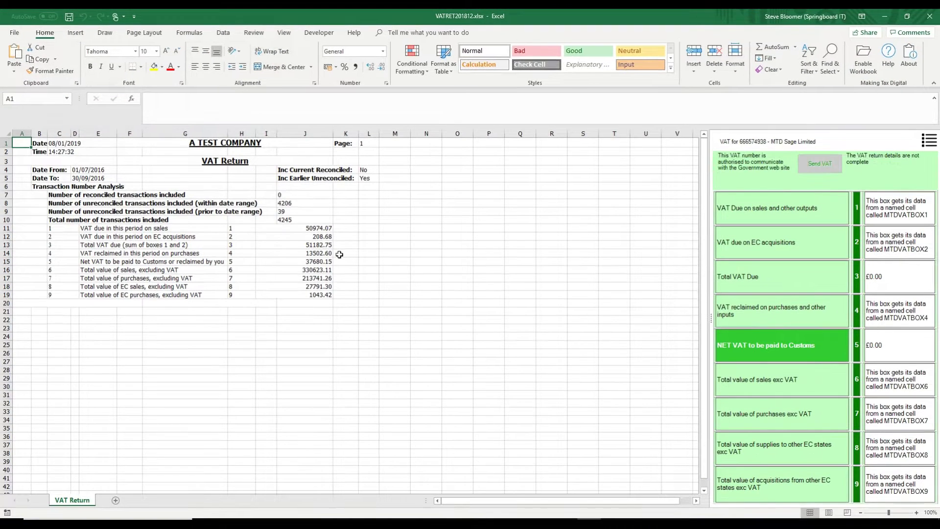
Define the period's VAT due on sales amount in I11 as VAT Box 1 and the EC acquisitions amount in I12 as Box 2
{"action": "left_click", "coordinate": [311, 228]}
{"action": "right_click", "coordinate": [313, 228]}
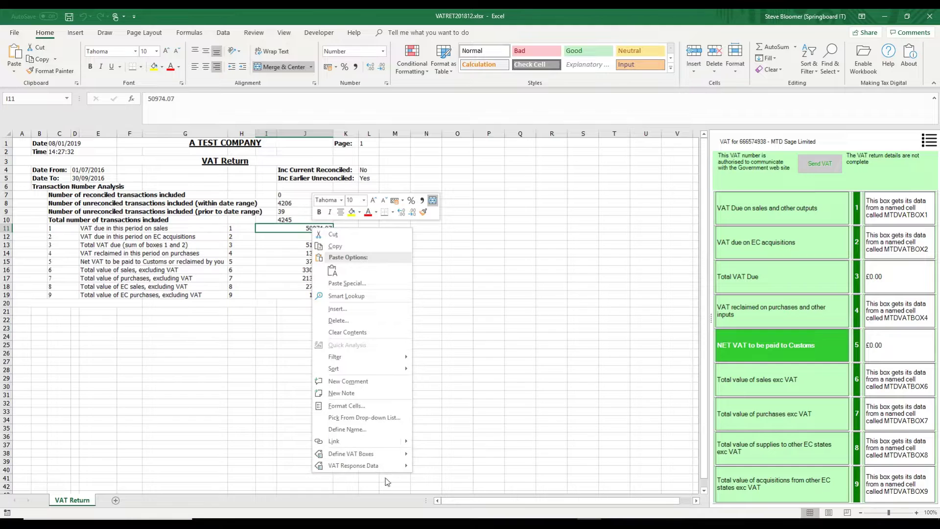
{"action": "mouse_move", "coordinate": [394, 453]}
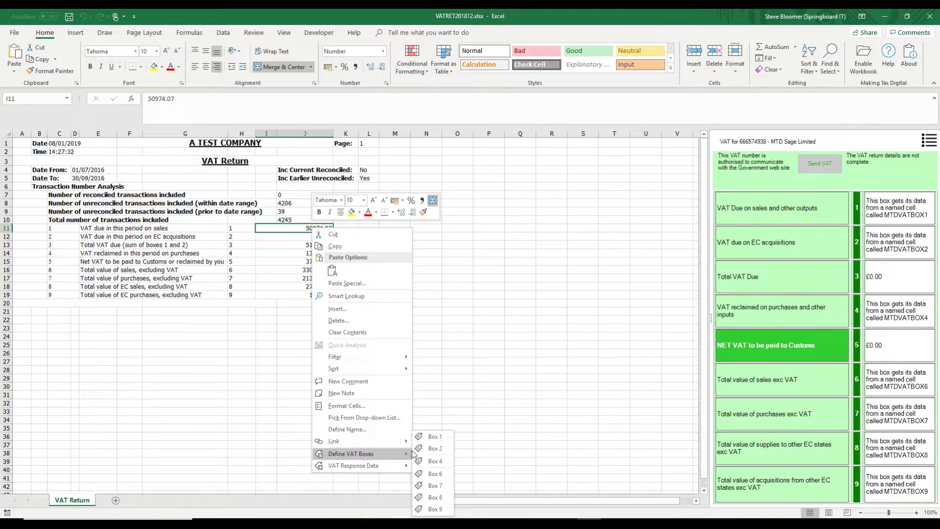
{"action": "left_click", "coordinate": [436, 440]}
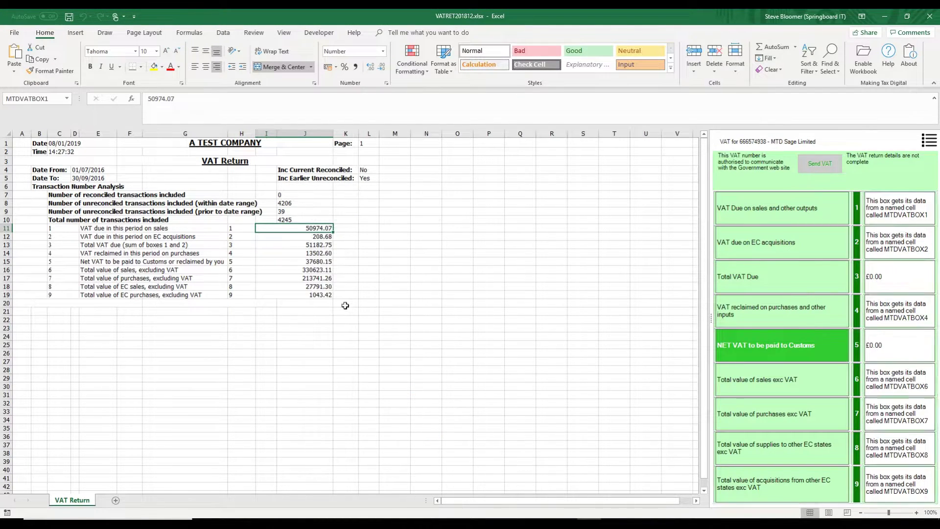
{"action": "left_click", "coordinate": [305, 237]}
{"action": "right_click", "coordinate": [305, 237]}
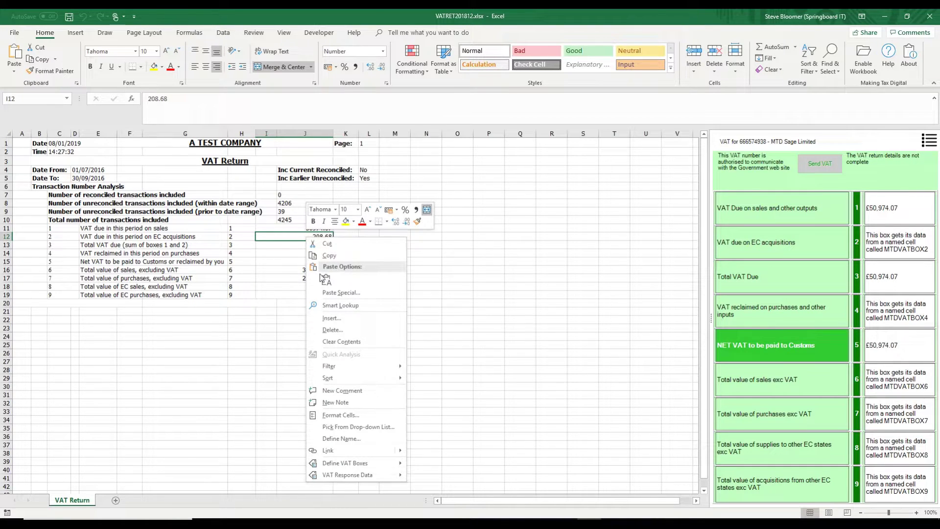
{"action": "mouse_move", "coordinate": [376, 462]}
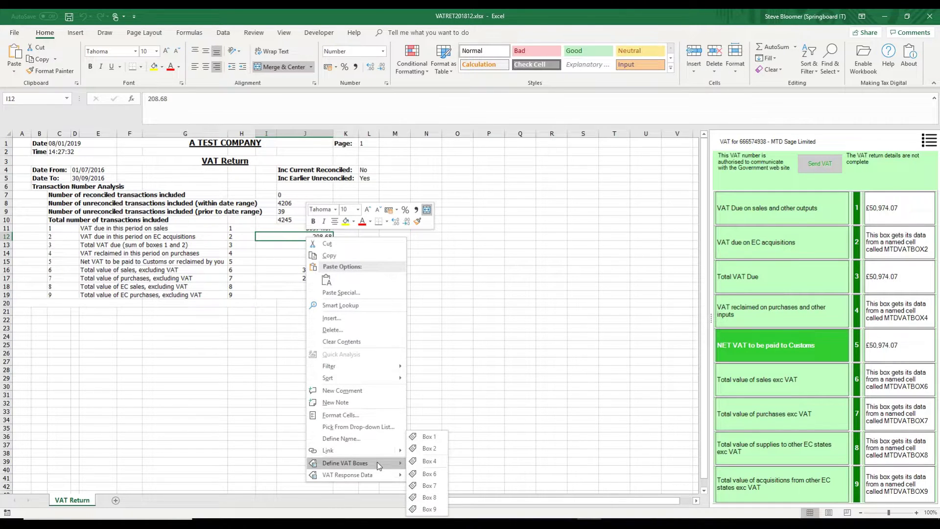
{"action": "left_click", "coordinate": [444, 447]}
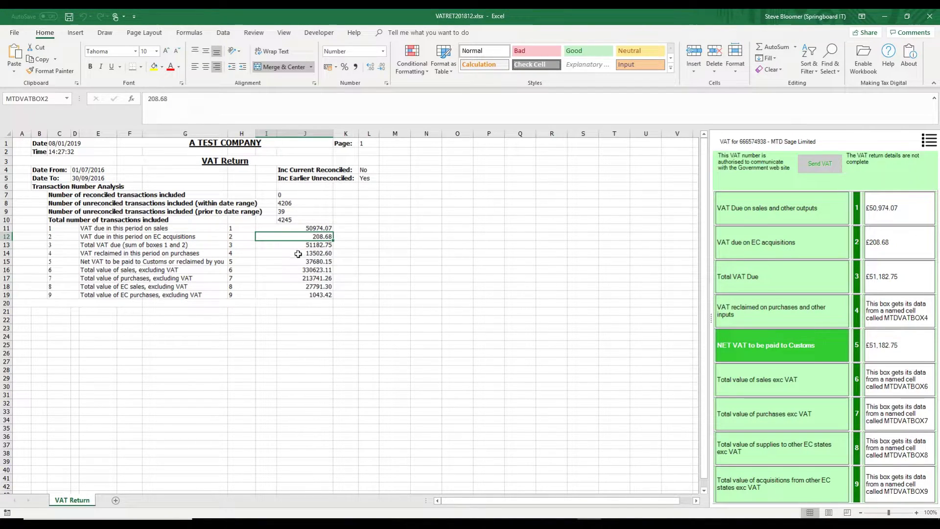
Define the VAT reclaimed on purchases in I14 as VAT Box 4 and the total value of sales in I16 as Box 6
{"action": "right_click", "coordinate": [300, 256]}
{"action": "mouse_move", "coordinate": [373, 481]}
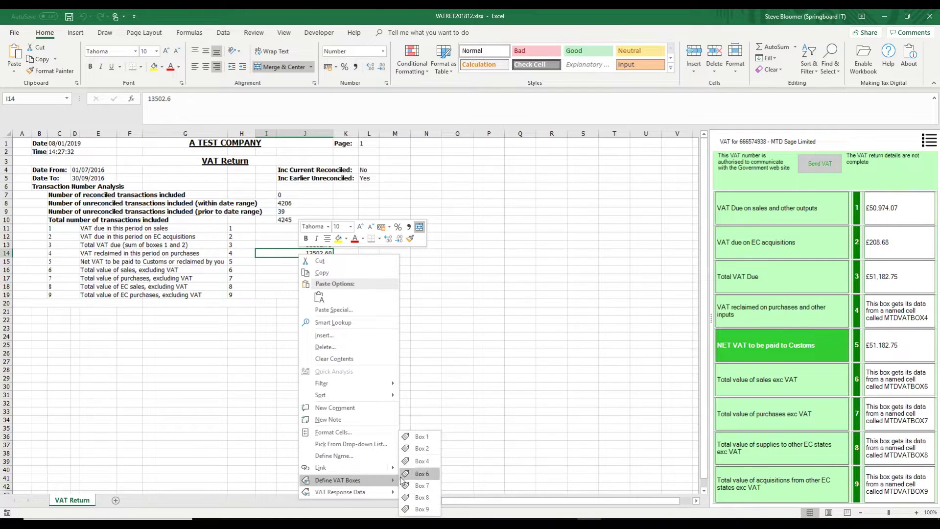
{"action": "left_click", "coordinate": [415, 462]}
{"action": "left_click", "coordinate": [313, 271]}
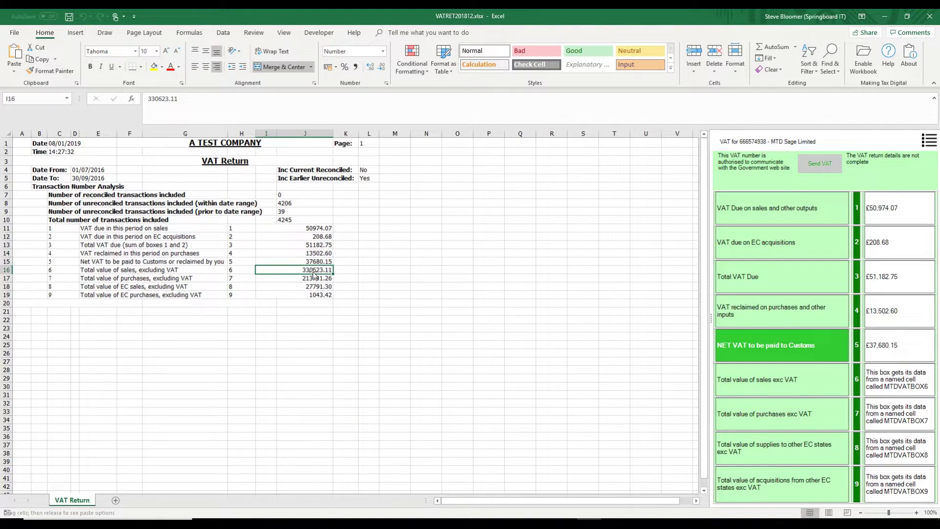
{"action": "right_click", "coordinate": [314, 273]}
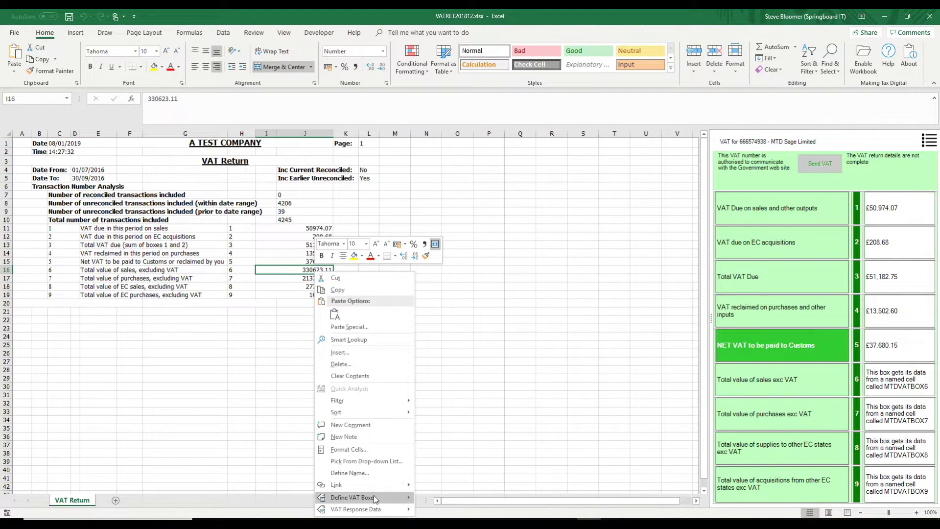
{"action": "mouse_move", "coordinate": [377, 498]}
{"action": "left_click", "coordinate": [431, 473]}
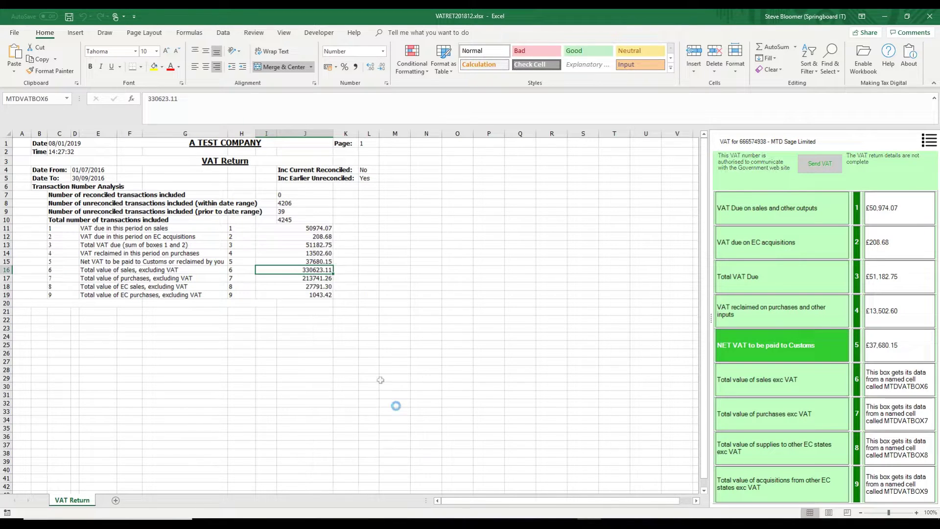
Define the cell with the total value of purchases excluding VAT, in row 17, as VAT Box 7
{"action": "left_click", "coordinate": [314, 278]}
{"action": "right_click", "coordinate": [314, 278]}
{"action": "mouse_move", "coordinate": [338, 252]}
{"action": "left_click", "coordinate": [431, 327]}
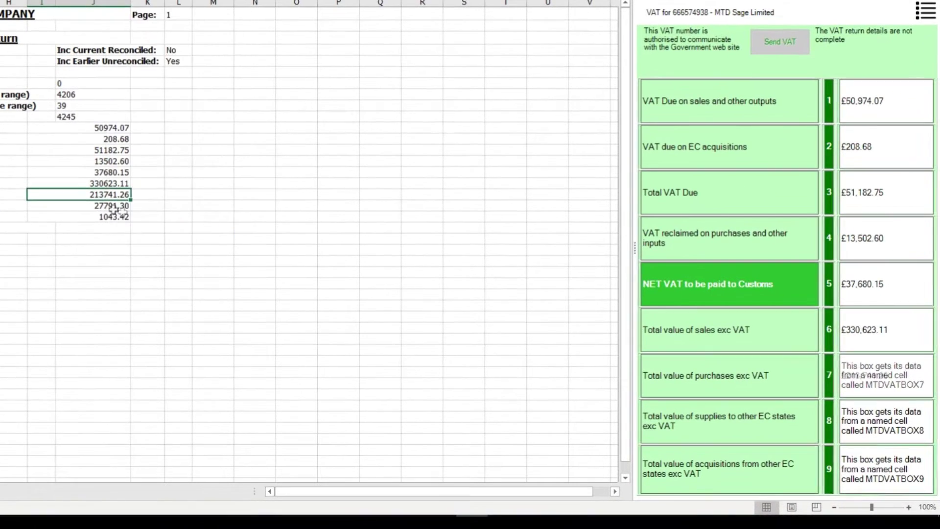
Define the EC sales total in row 18 as VAT Box 8 and the EC purchases total in row 19 as Box 9
{"action": "left_click", "coordinate": [316, 287]}
{"action": "right_click", "coordinate": [109, 212]}
{"action": "mouse_move", "coordinate": [177, 181]}
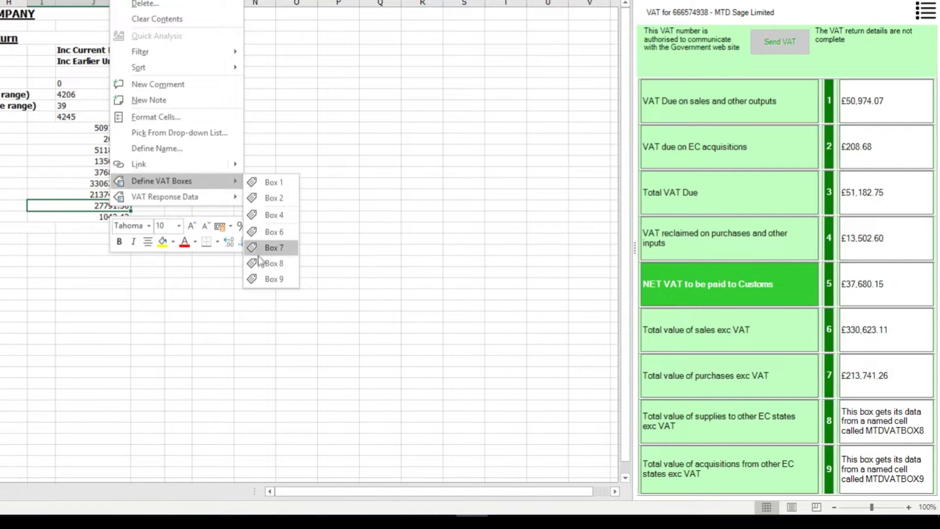
{"action": "left_click", "coordinate": [264, 265]}
{"action": "right_click", "coordinate": [122, 223]}
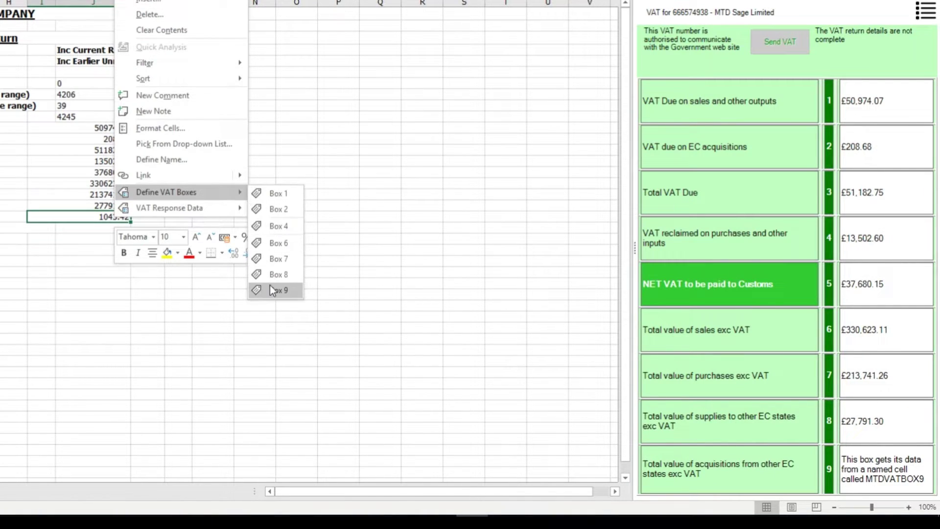
{"action": "left_click", "coordinate": [269, 285]}
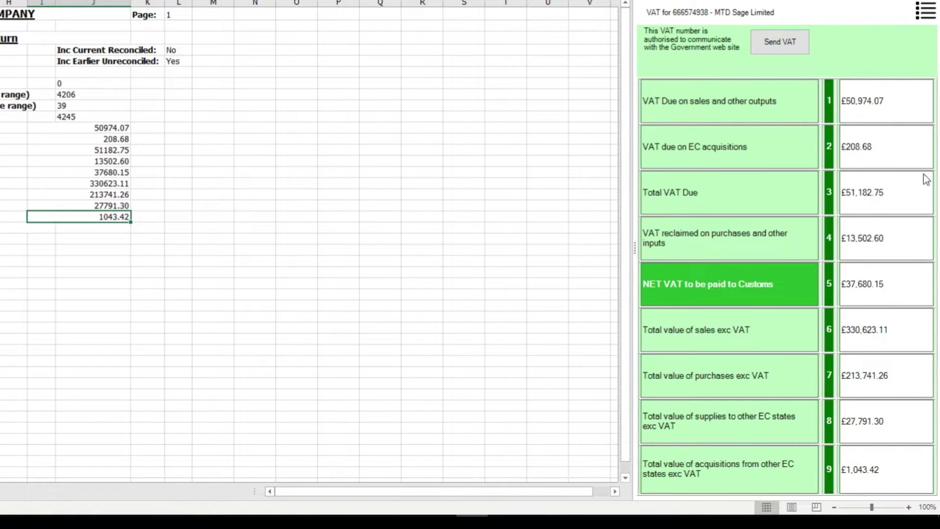
Start sending the VAT return and accept the legal declaration that the information is true and complete
{"action": "left_click", "coordinate": [770, 42]}
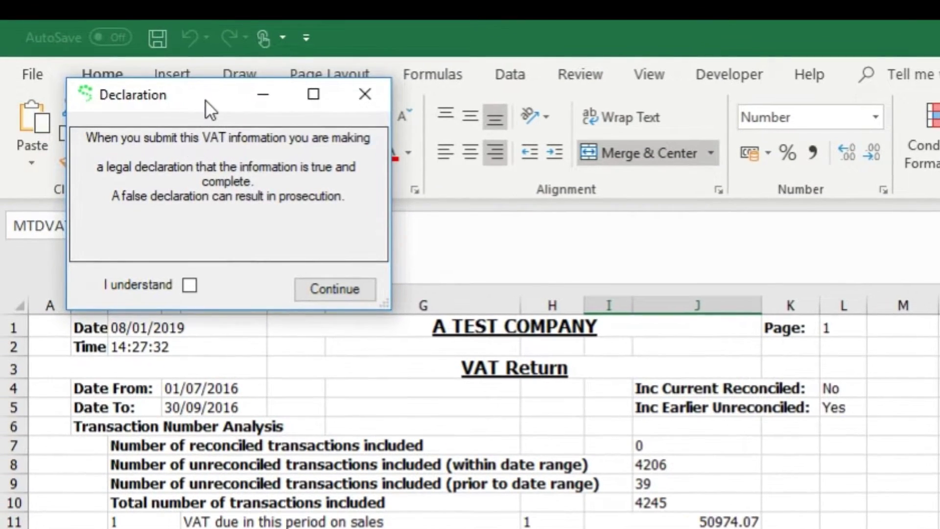
{"action": "left_click_drag", "start_coordinate": [204, 99], "coordinate": [367, 141]}
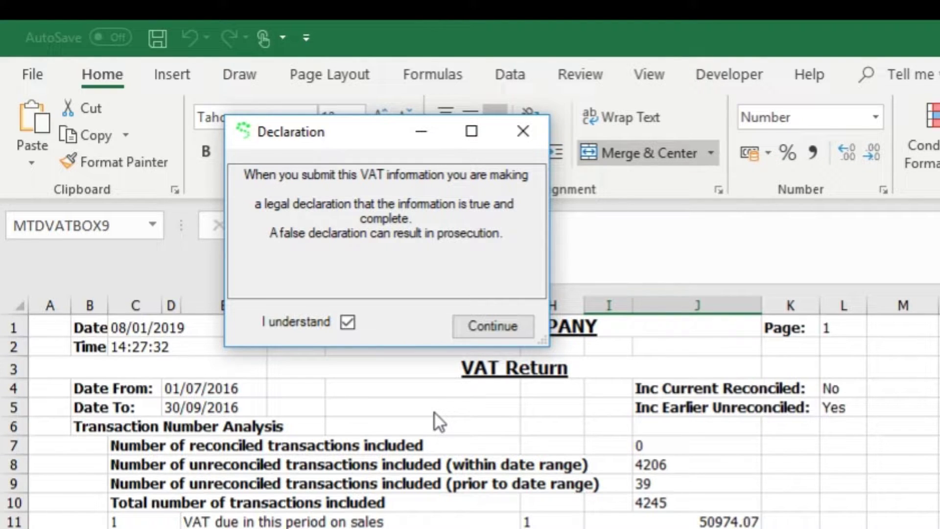
{"action": "left_click", "coordinate": [493, 327]}
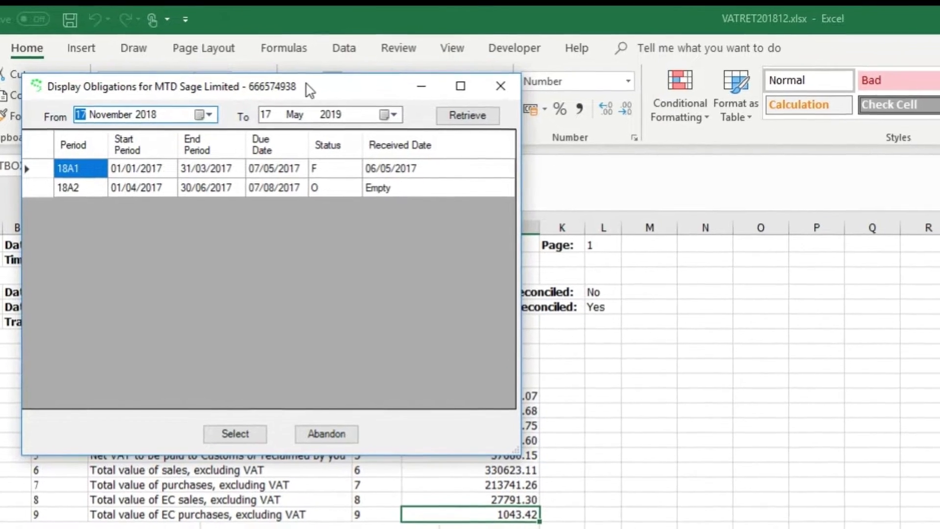
Submit the return against the open obligation period 18A2 (01/04/2017 to 30/06/2017) and close the submission message
{"action": "left_click_drag", "start_coordinate": [336, 90], "coordinate": [656, 122]}
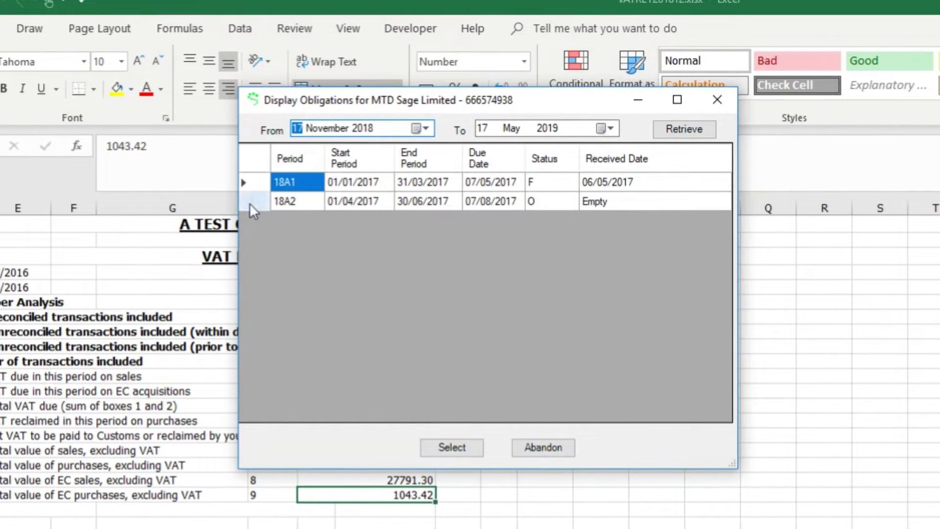
{"action": "left_click", "coordinate": [249, 201]}
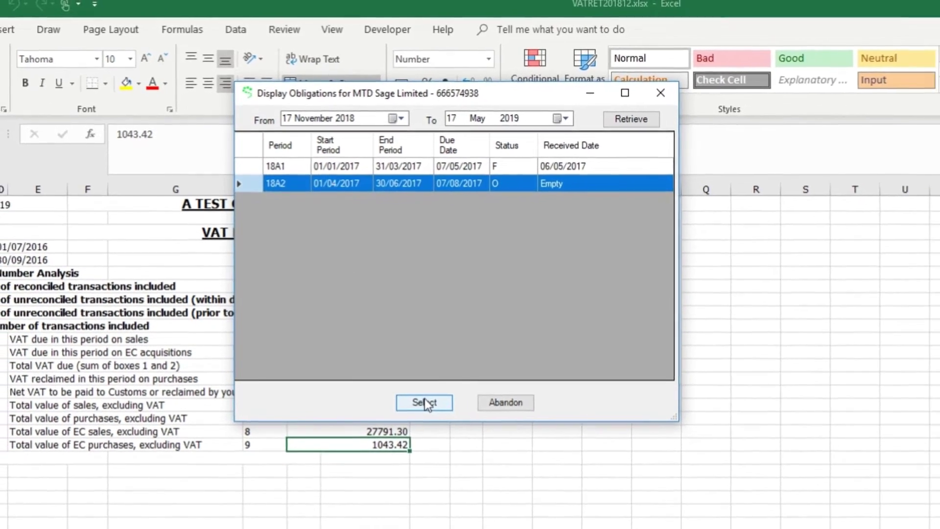
{"action": "left_click", "coordinate": [451, 448]}
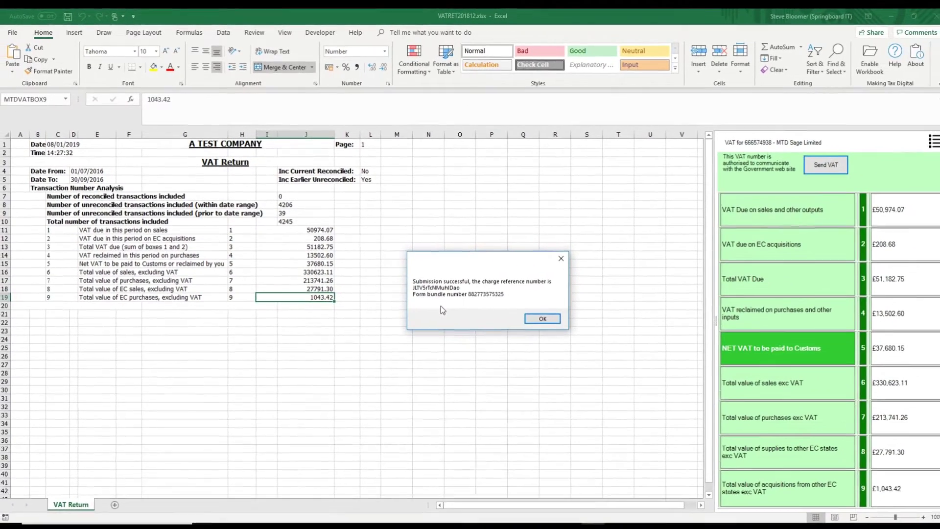
{"action": "left_click", "coordinate": [542, 318]}
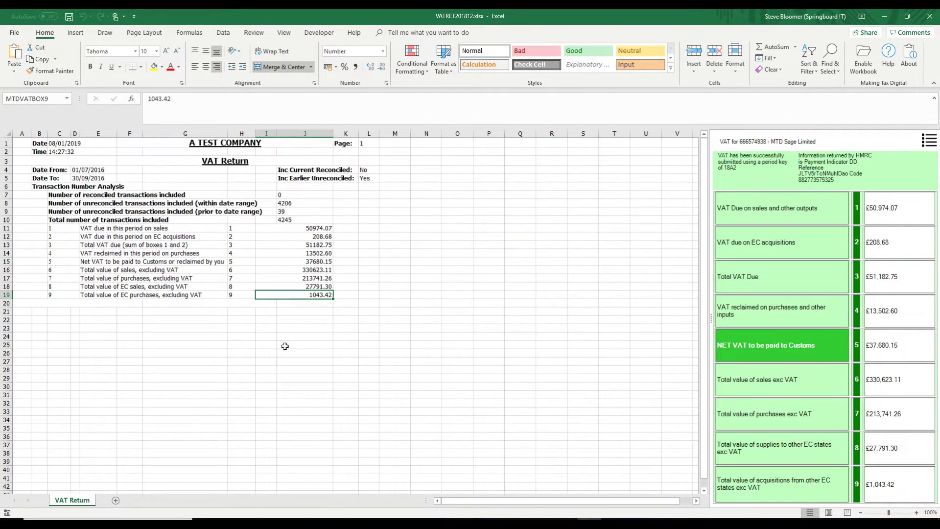
Label cell G22 "Form Bundle" and insert the Form Bundle response data in J22
{"action": "left_click", "coordinate": [192, 319]}
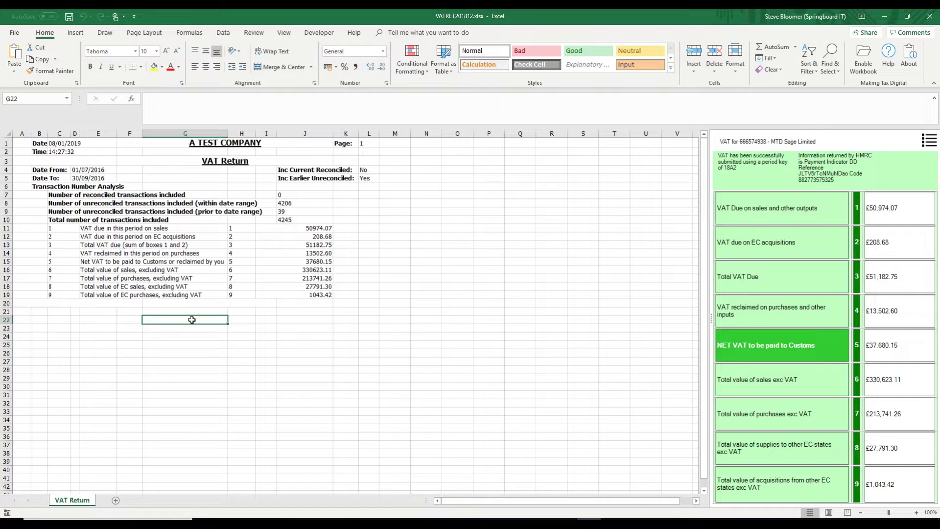
{"action": "type", "text": "For"}
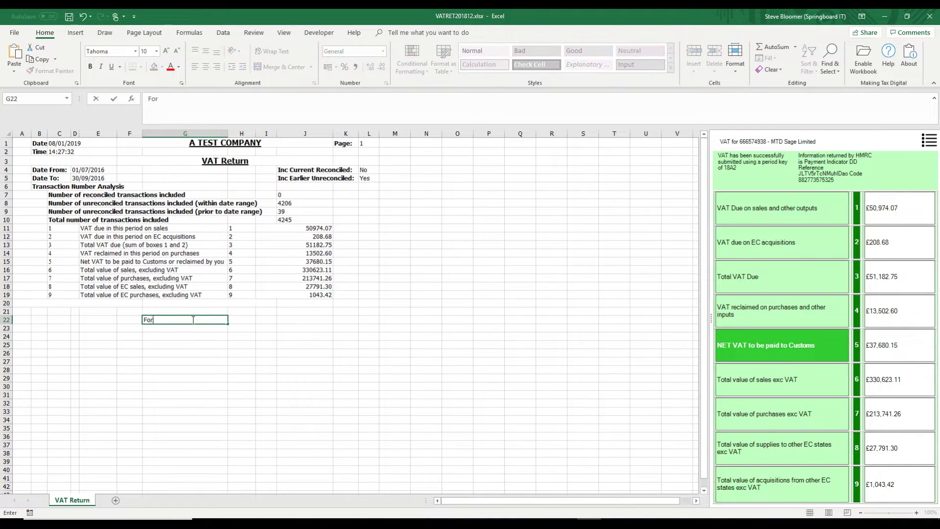
{"action": "type", "text": "m Bundle"}
{"action": "left_click", "coordinate": [303, 320]}
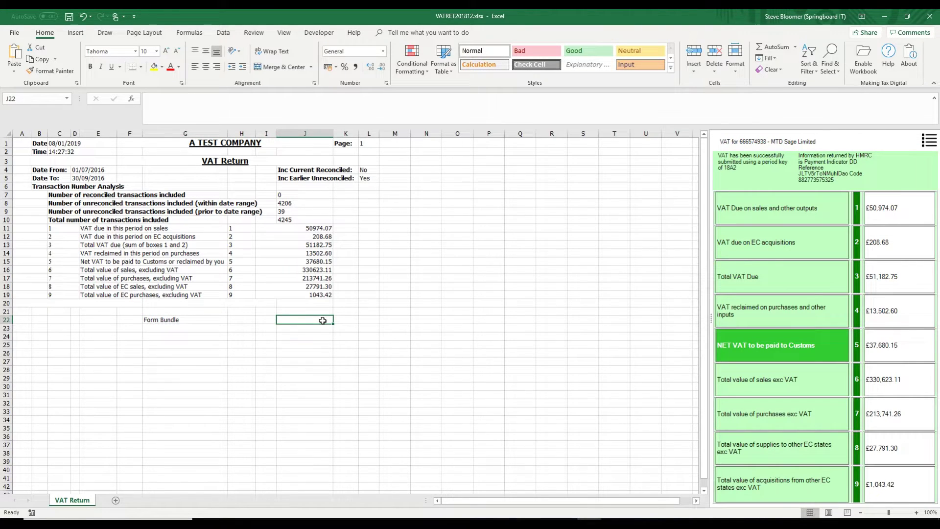
{"action": "right_click", "coordinate": [322, 324]}
{"action": "mouse_move", "coordinate": [370, 314]}
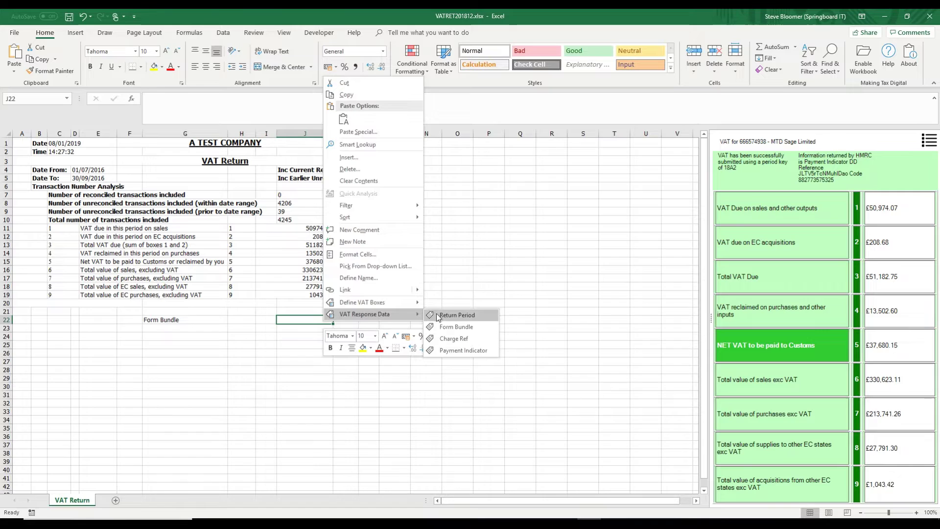
{"action": "left_click", "coordinate": [456, 326]}
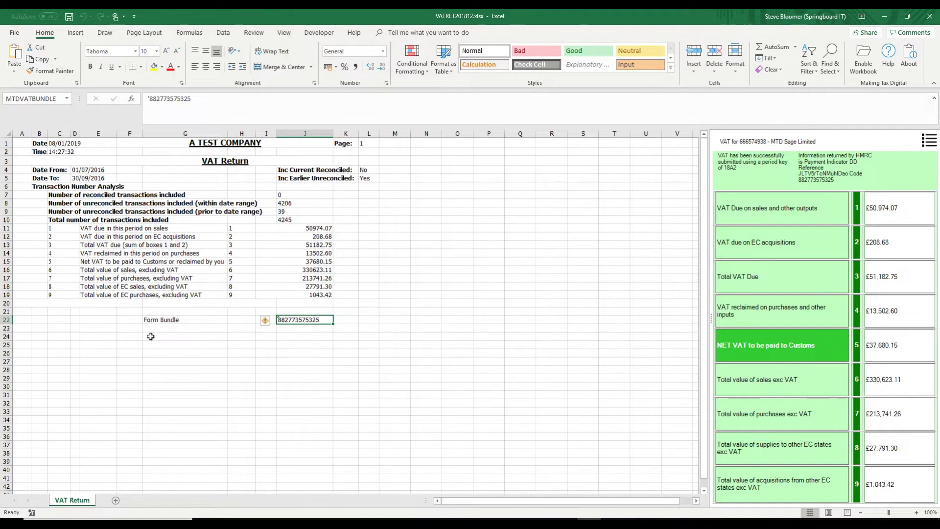
Insert the Return Period response data in cell J21, above the form bundle value
{"action": "left_click", "coordinate": [156, 314]}
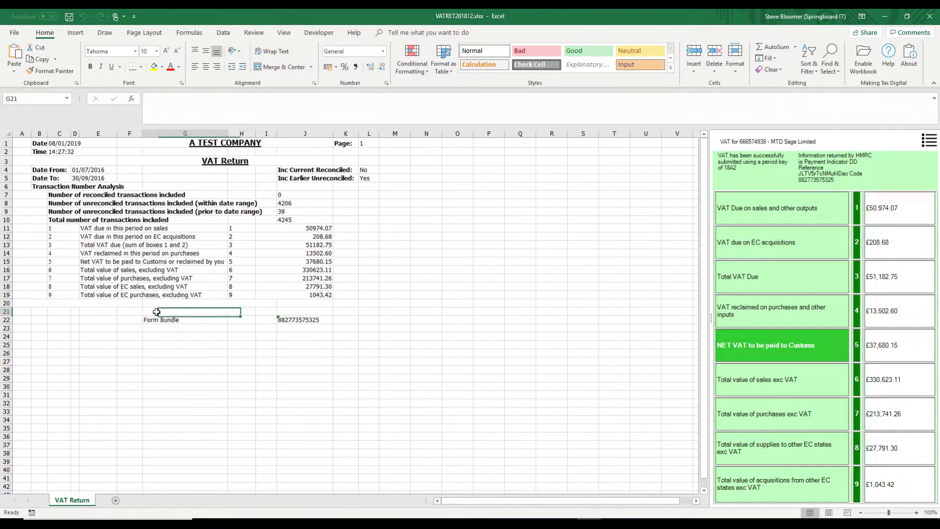
{"action": "right_click", "coordinate": [307, 313]}
{"action": "mouse_move", "coordinate": [355, 305]}
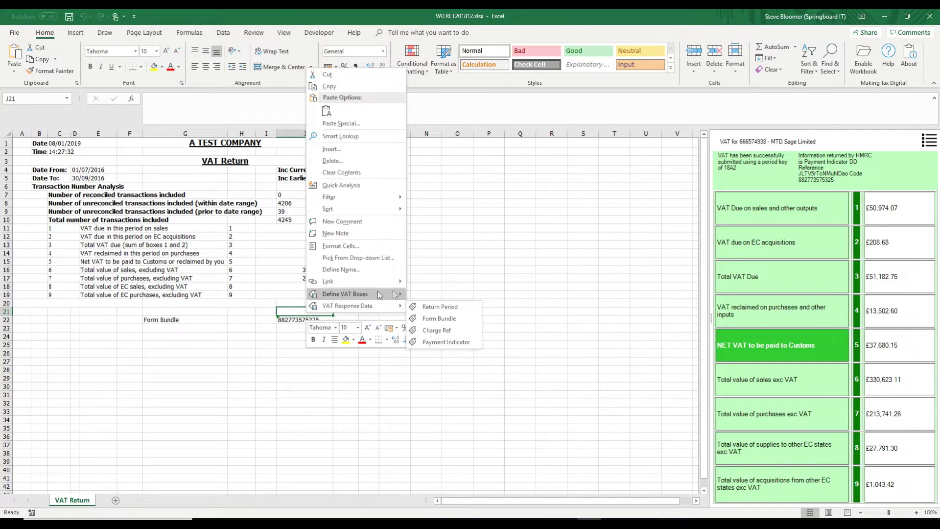
{"action": "left_click", "coordinate": [433, 306]}
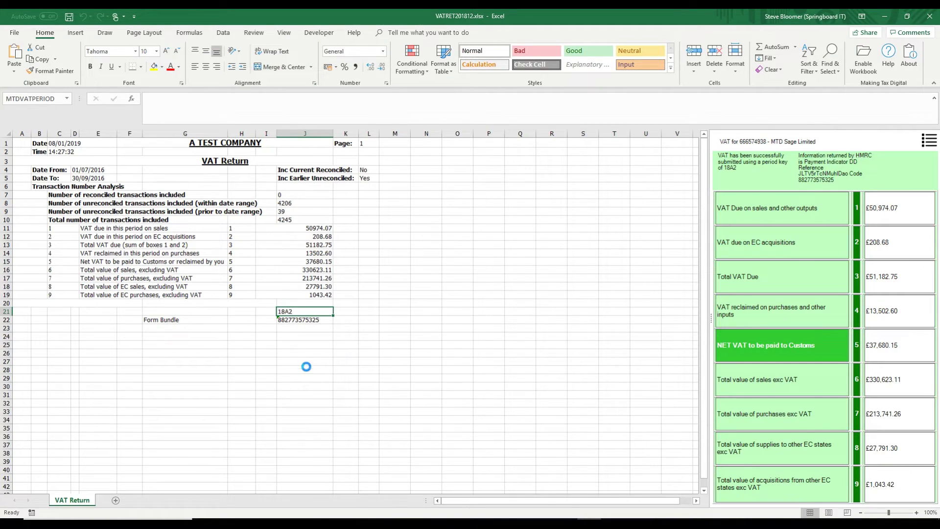
Insert the Charge Ref response data in cell J23, below the form bundle value
{"action": "right_click", "coordinate": [301, 330]}
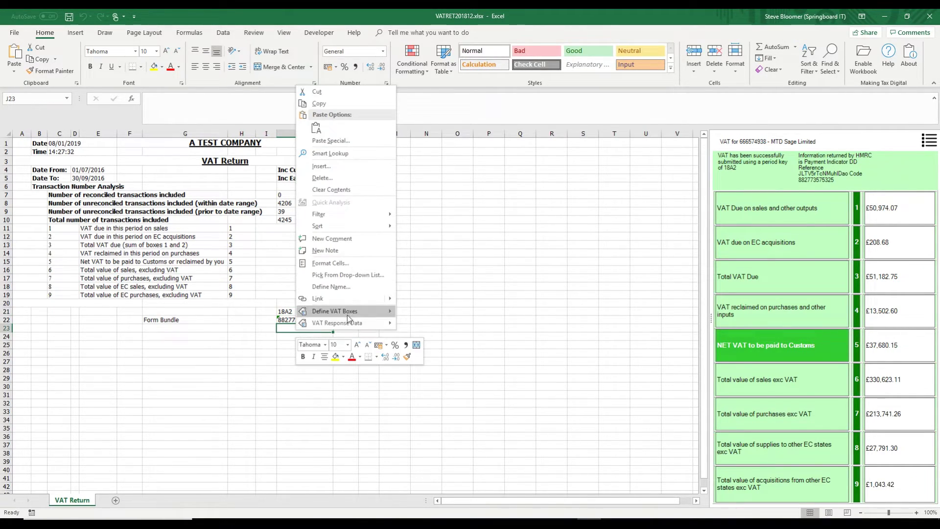
{"action": "mouse_move", "coordinate": [363, 323]}
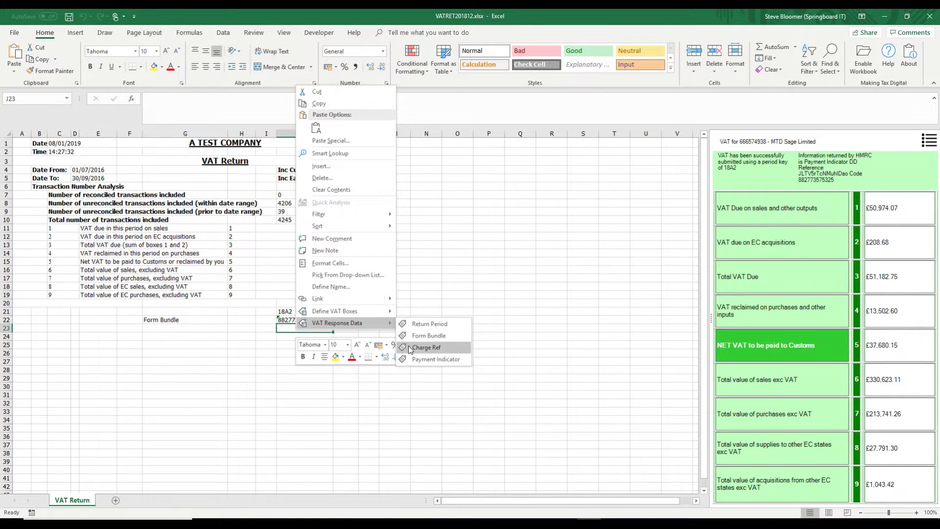
{"action": "left_click", "coordinate": [411, 347]}
Insert the Payment Indicator response data in cell J24 and autofit the width of column J
{"action": "left_click", "coordinate": [297, 337]}
{"action": "right_click", "coordinate": [296, 337]}
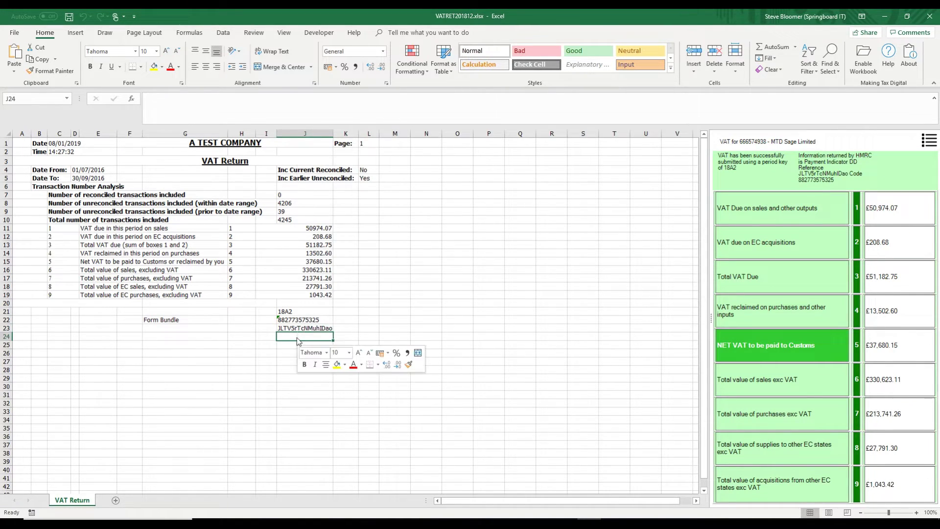
{"action": "mouse_move", "coordinate": [362, 331]}
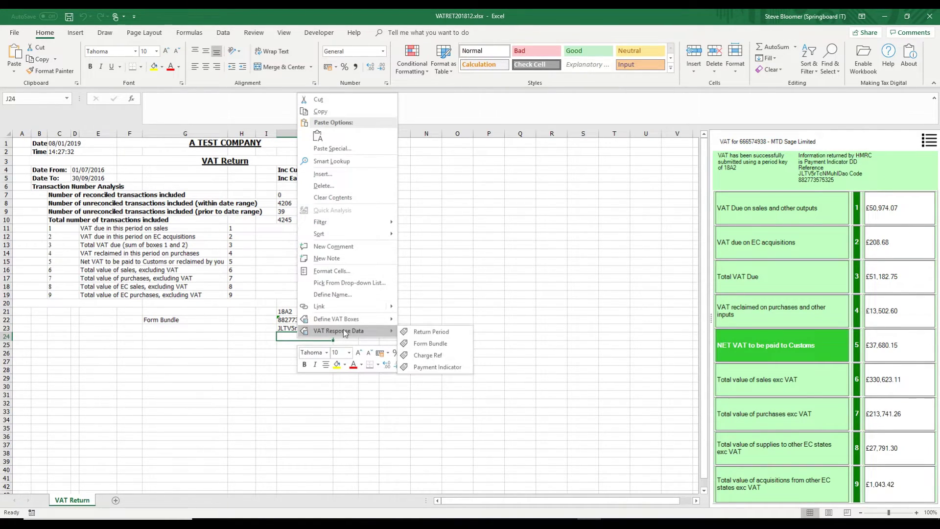
{"action": "left_click", "coordinate": [417, 368]}
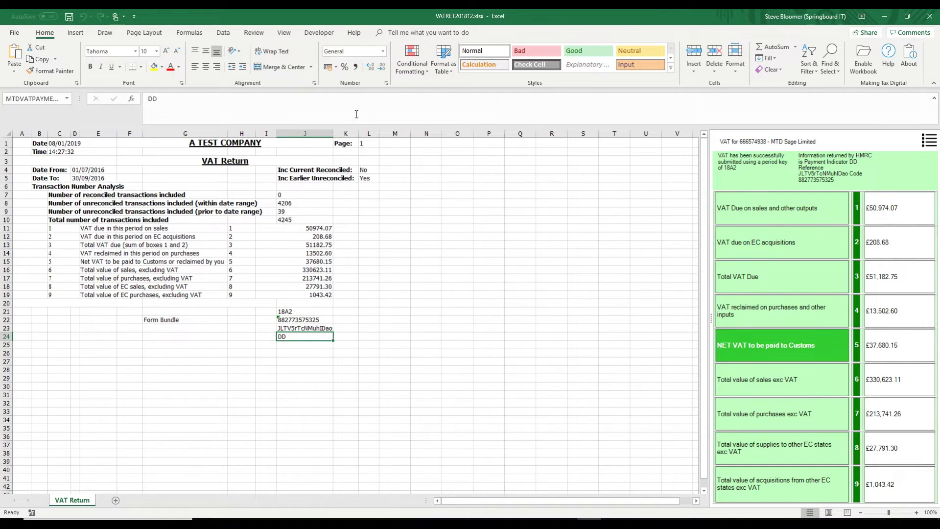
{"action": "double_click", "coordinate": [333, 133]}
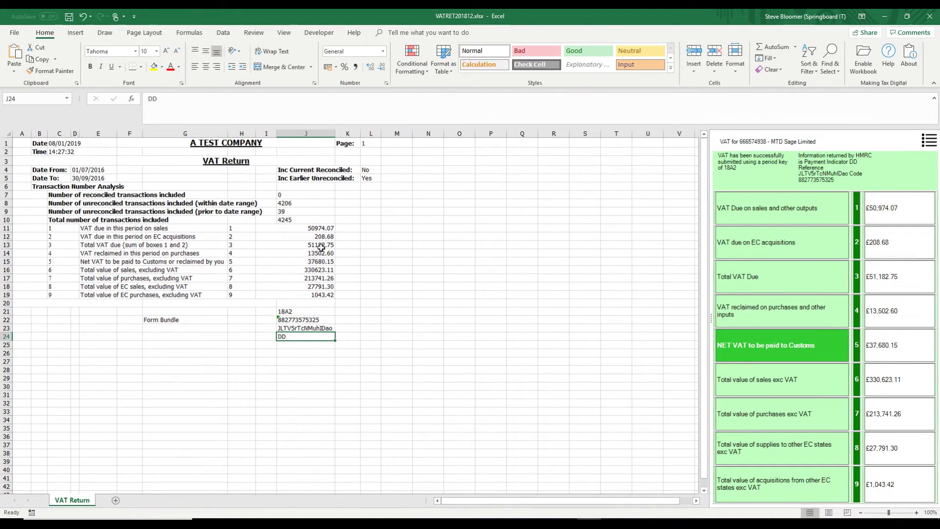
Label cell G23 "Charge Ref", beneath the Form Bundle label
{"action": "left_click", "coordinate": [174, 331]}
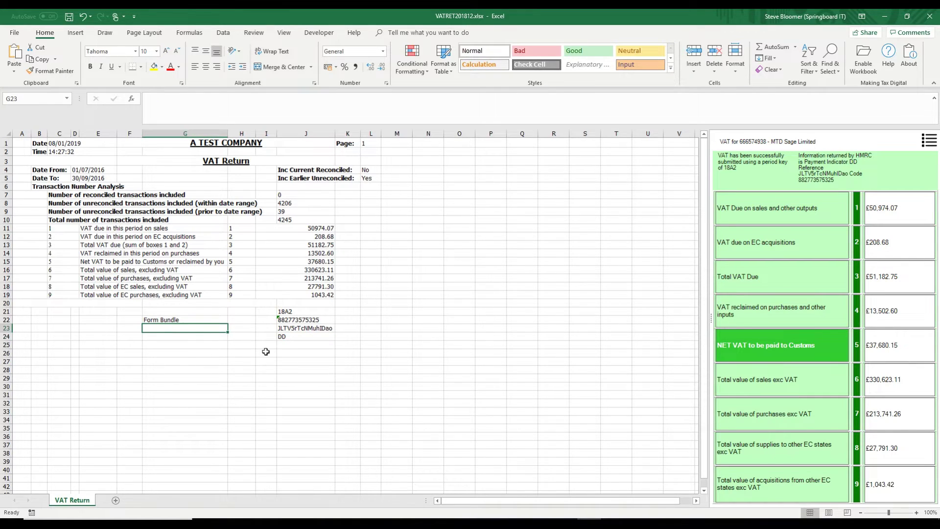
{"action": "type", "text": "Charge "}
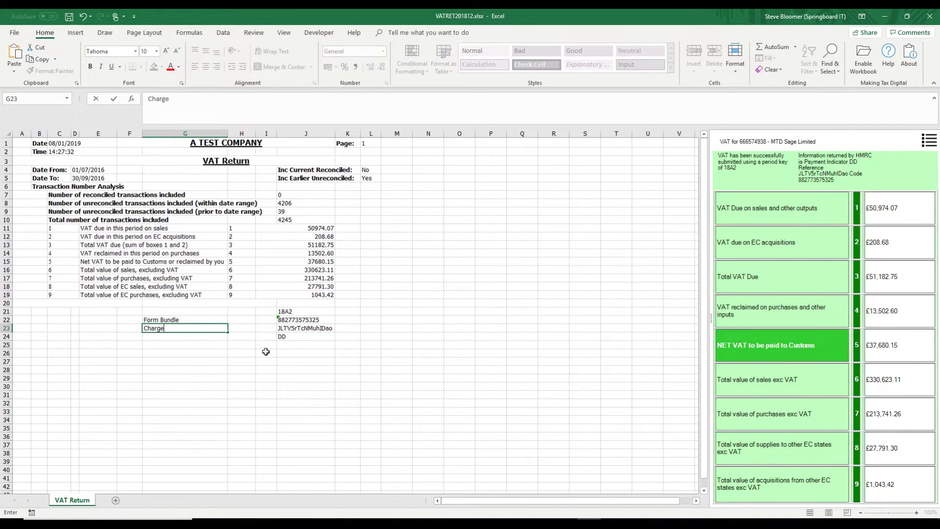
{"action": "type", "text": "Ref"}
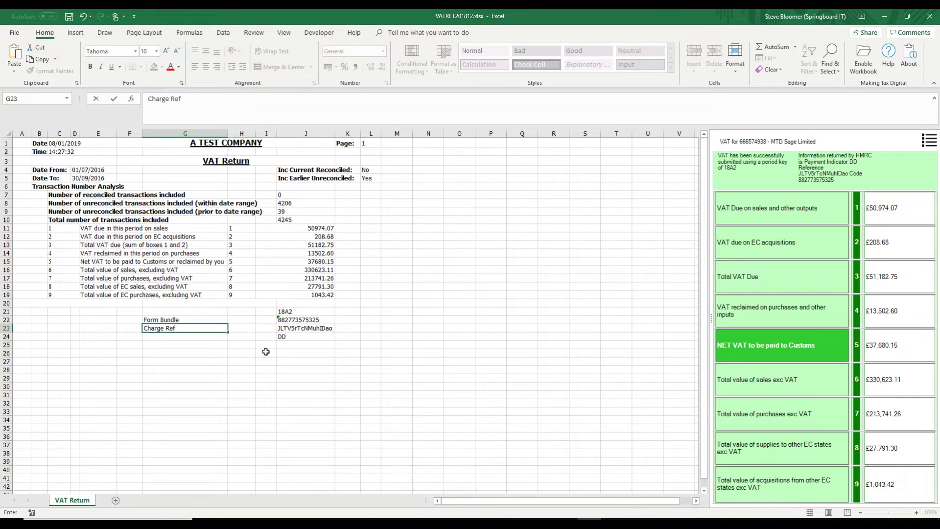